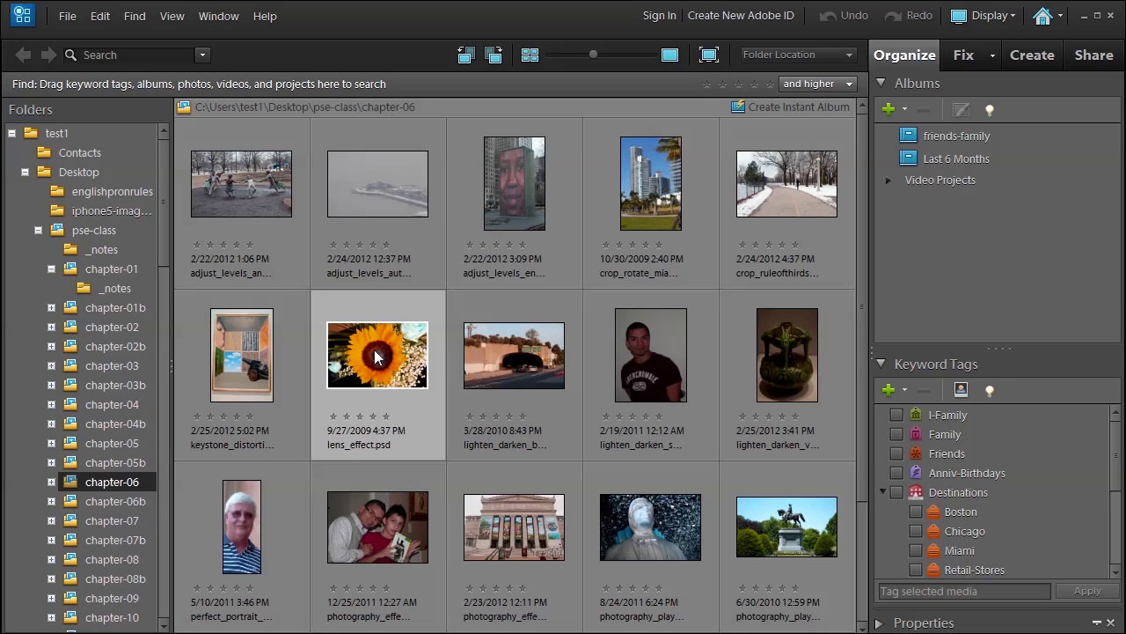
# Step: Open the sunflower photo in the Editor and flatten its Levels and Vibrance adjustment layers
pyautogui.hotkey('ctrl', 'i')
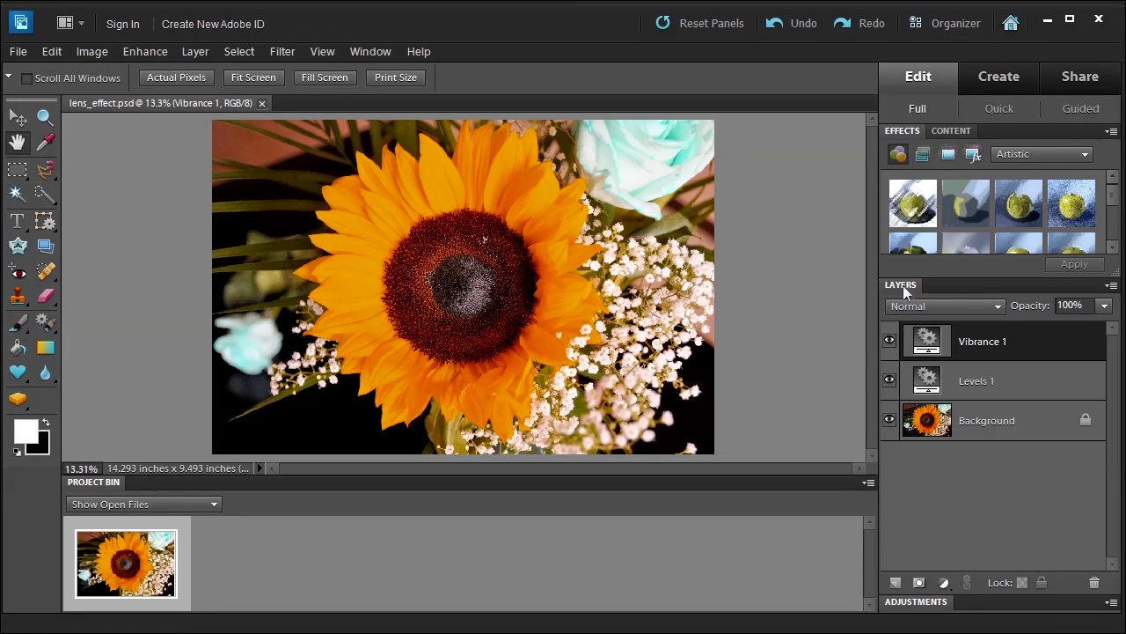
pyautogui.click(364, 51)
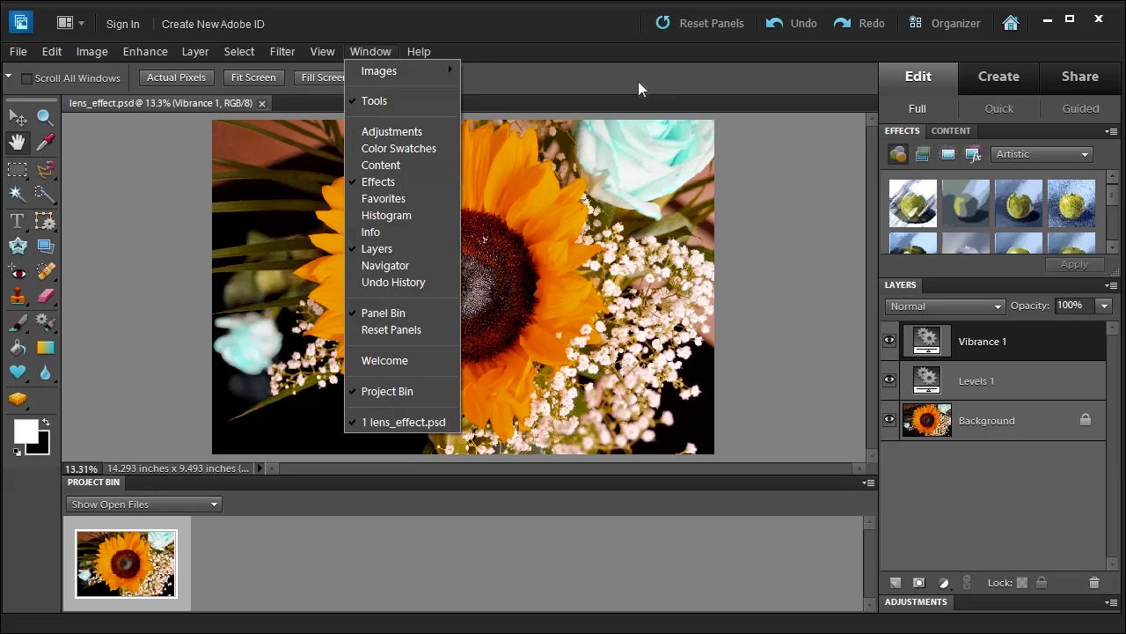
pyautogui.click(667, 64)
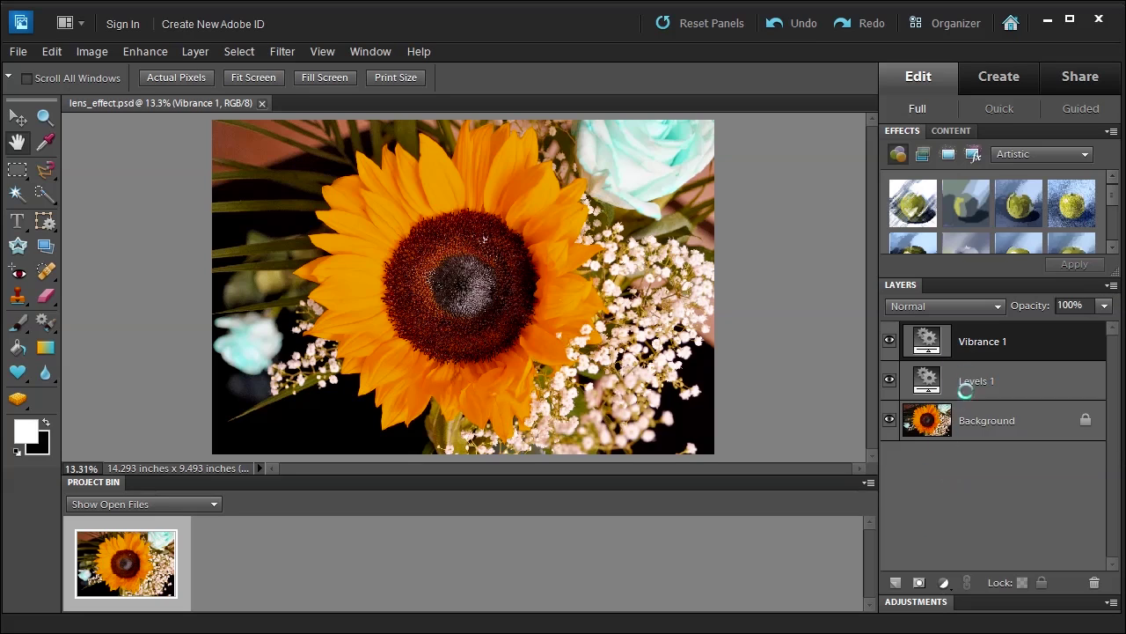
pyautogui.hotkey('ctrl', 'shift', 'e')
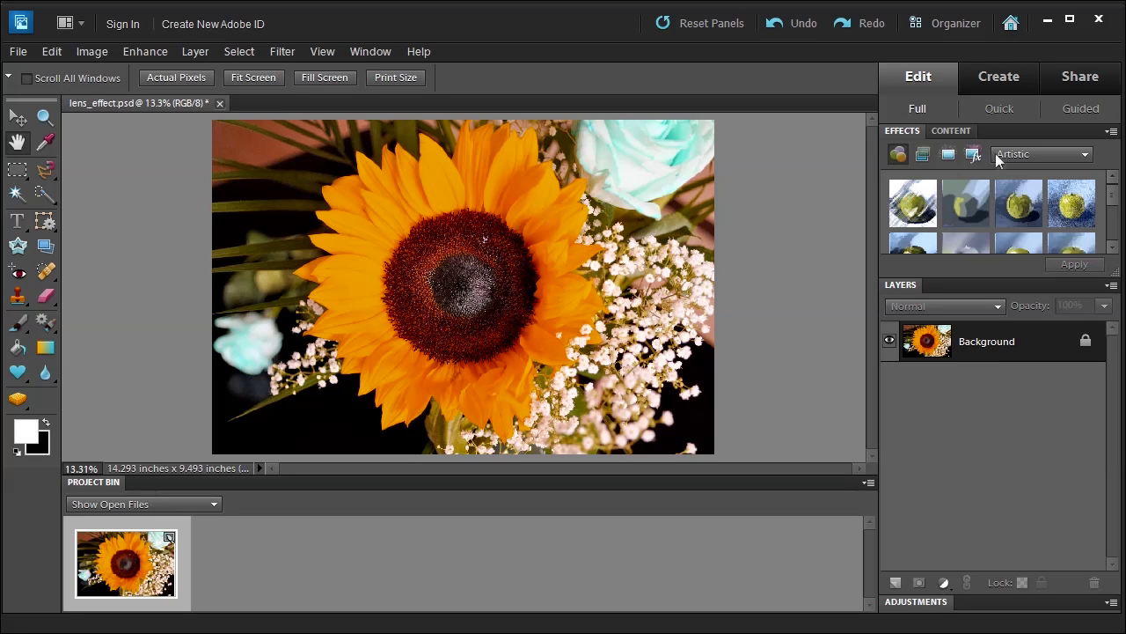
# Step: Start the Picture Stack guided edit from the Guided tab's Photo Play section
pyautogui.click(1081, 109)
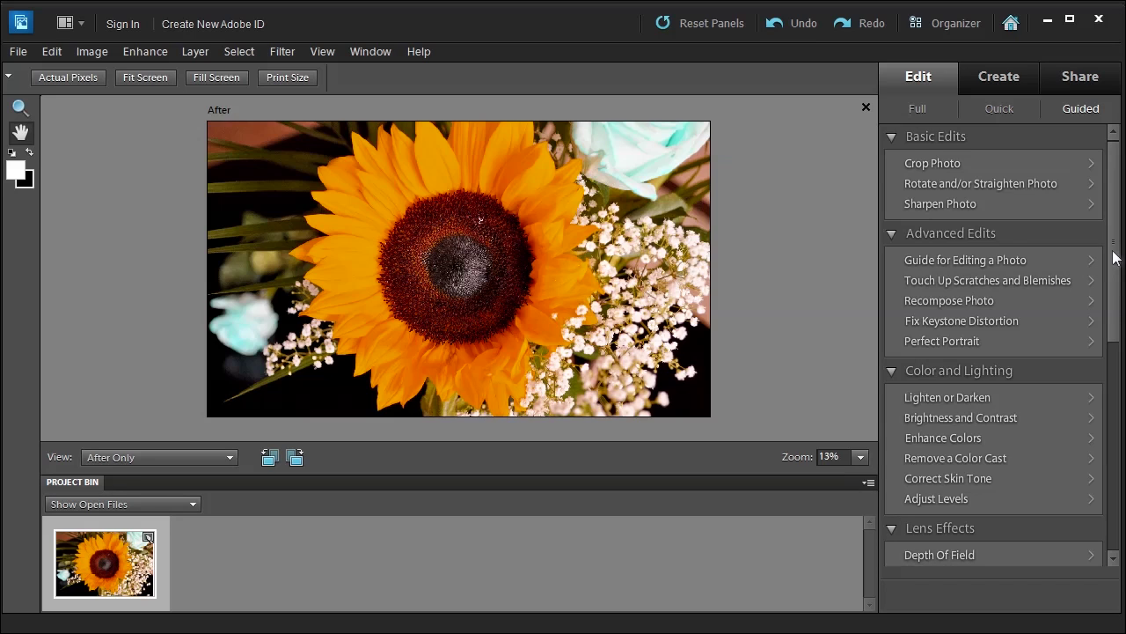
pyautogui.moveTo(1115, 257); pyautogui.dragTo(1116, 434)
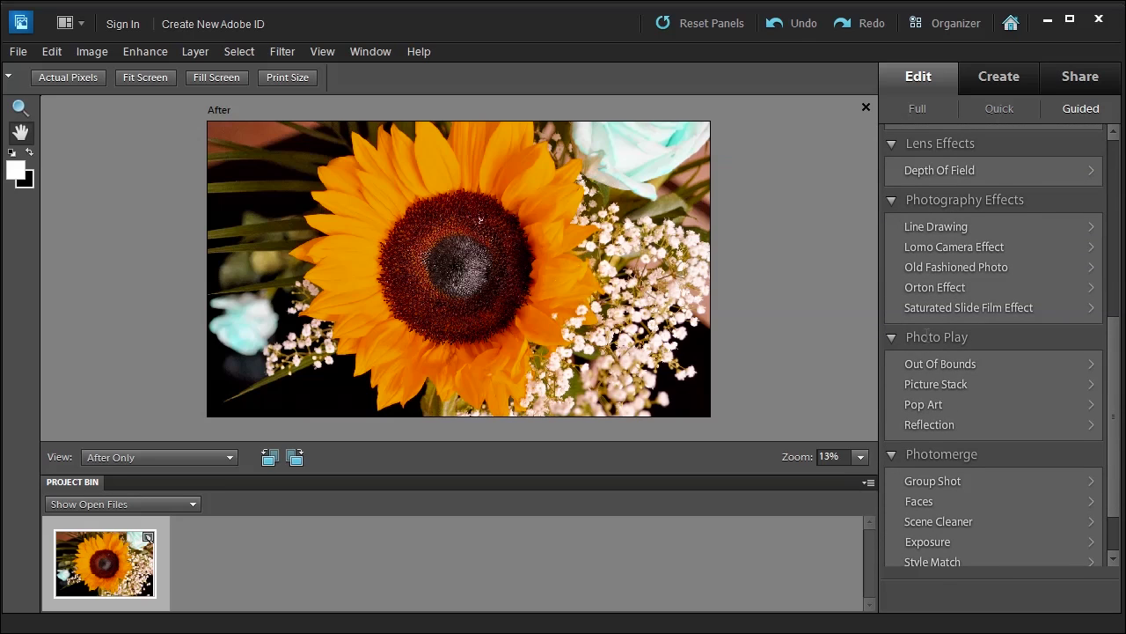
pyautogui.click(931, 384)
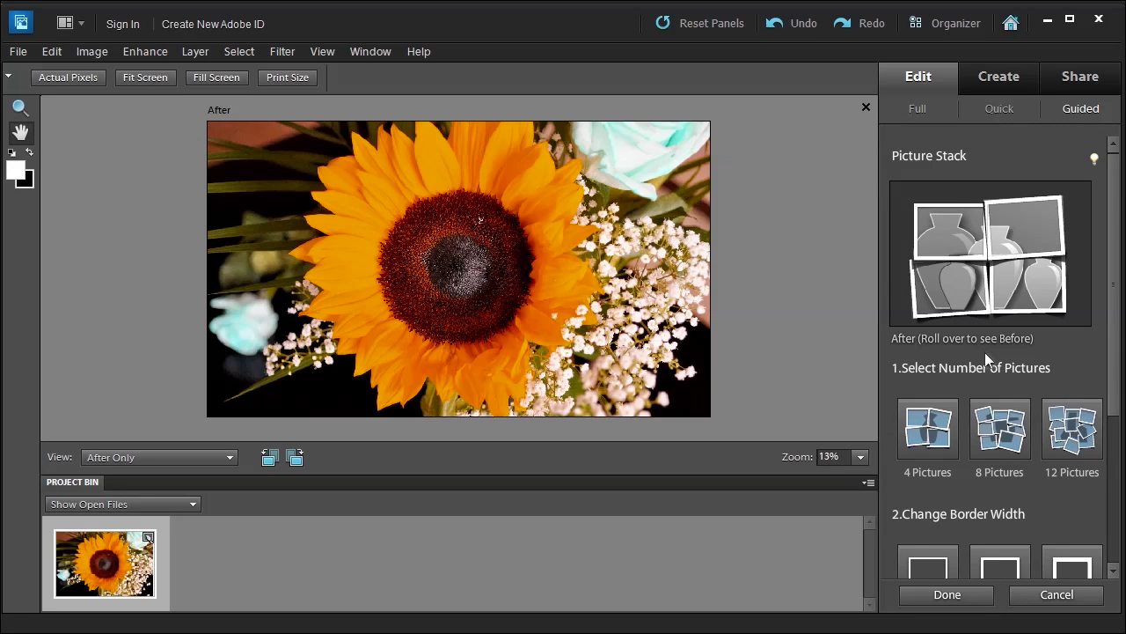
# Step: Split the sunflower into an 8-picture stack with Large border width
pyautogui.moveTo(961, 243)
pyautogui.scroll(-3, 1115, 398)
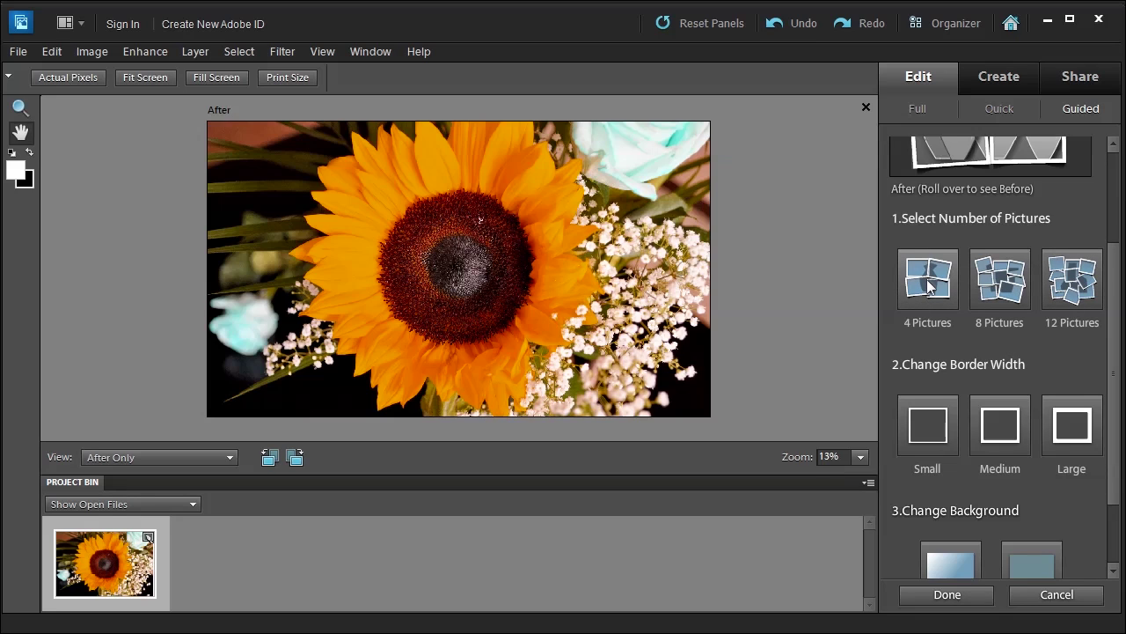
pyautogui.click(1009, 285)
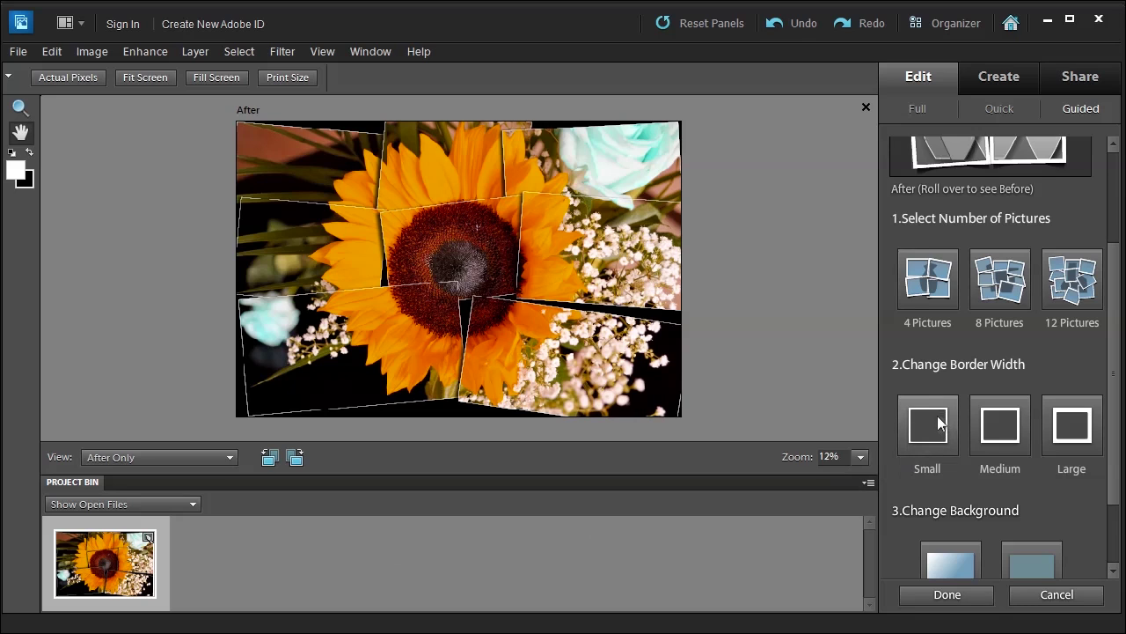
pyautogui.click(998, 430)
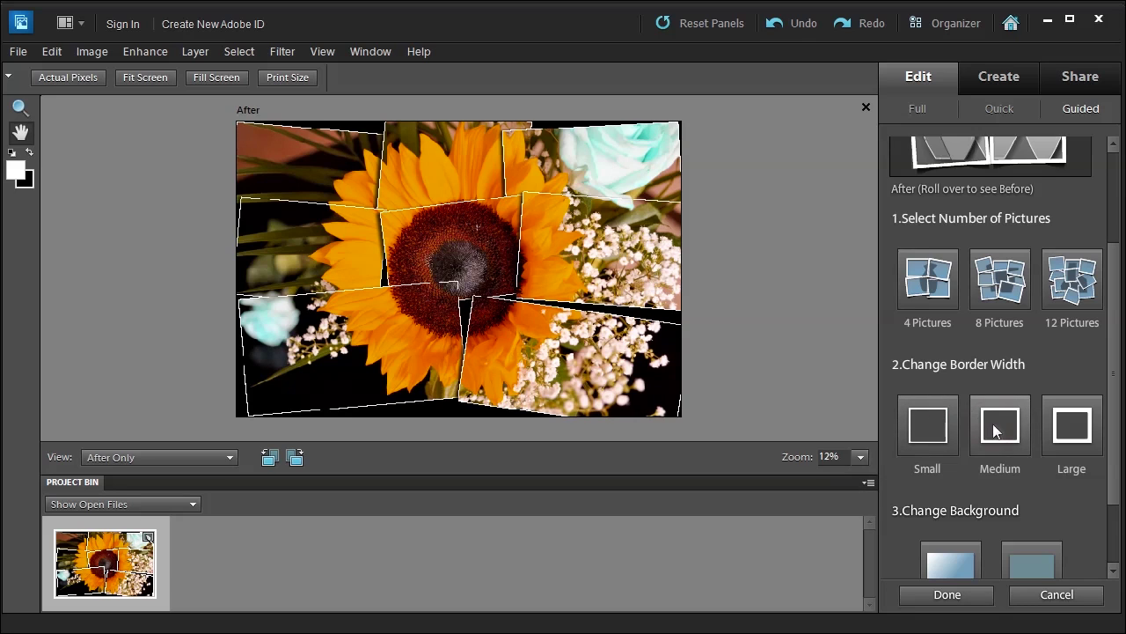
pyautogui.click(1062, 435)
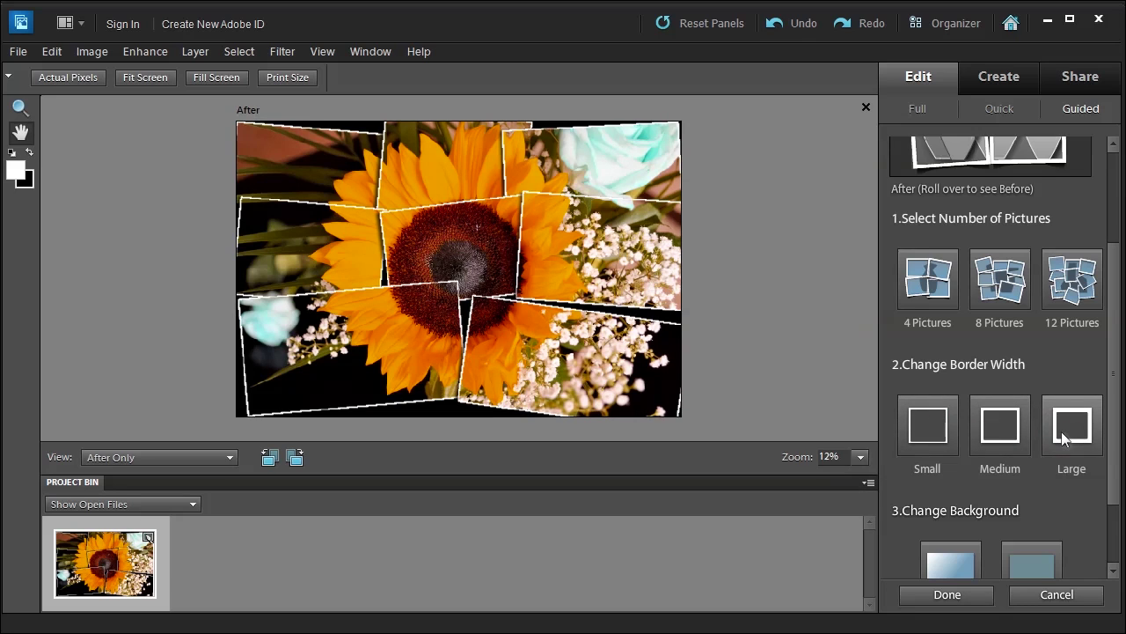
pyautogui.moveTo(1112, 427); pyautogui.dragTo(1111, 491)
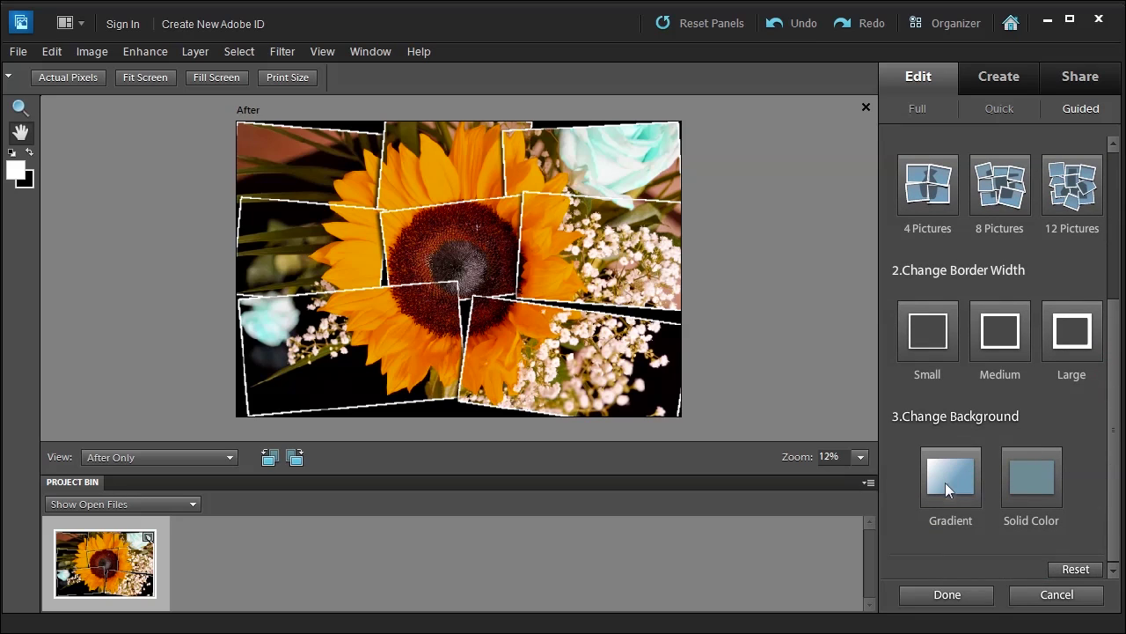
# Step: Add a Solid Color background layer named 'base' and try the picker's hue, saturation and brightness modes
pyautogui.click(1027, 484)
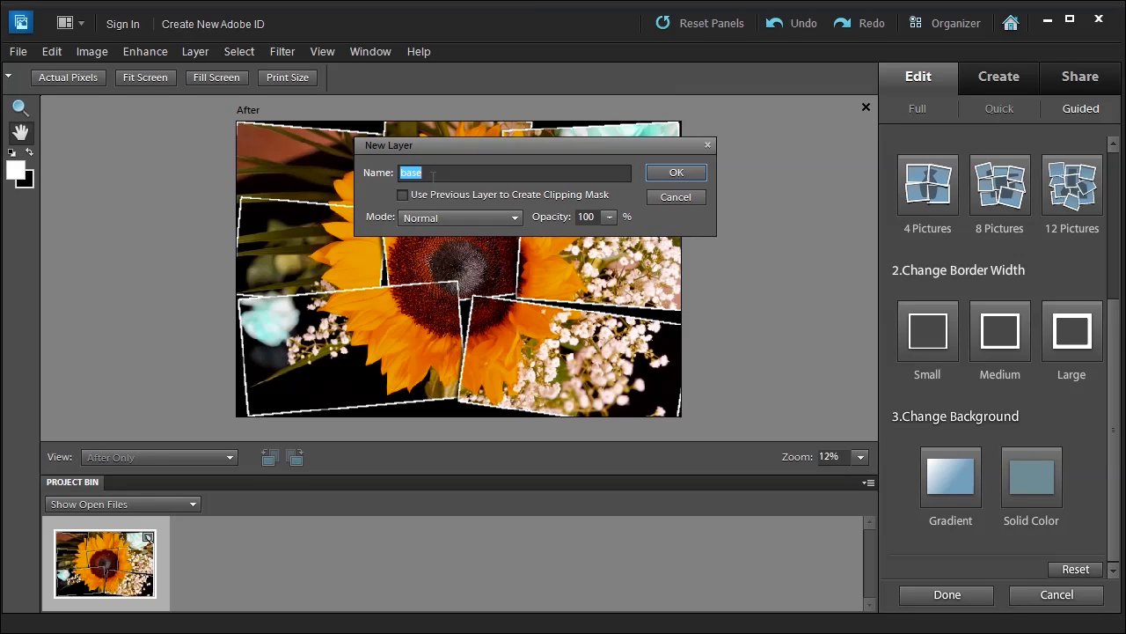
pyautogui.click(675, 173)
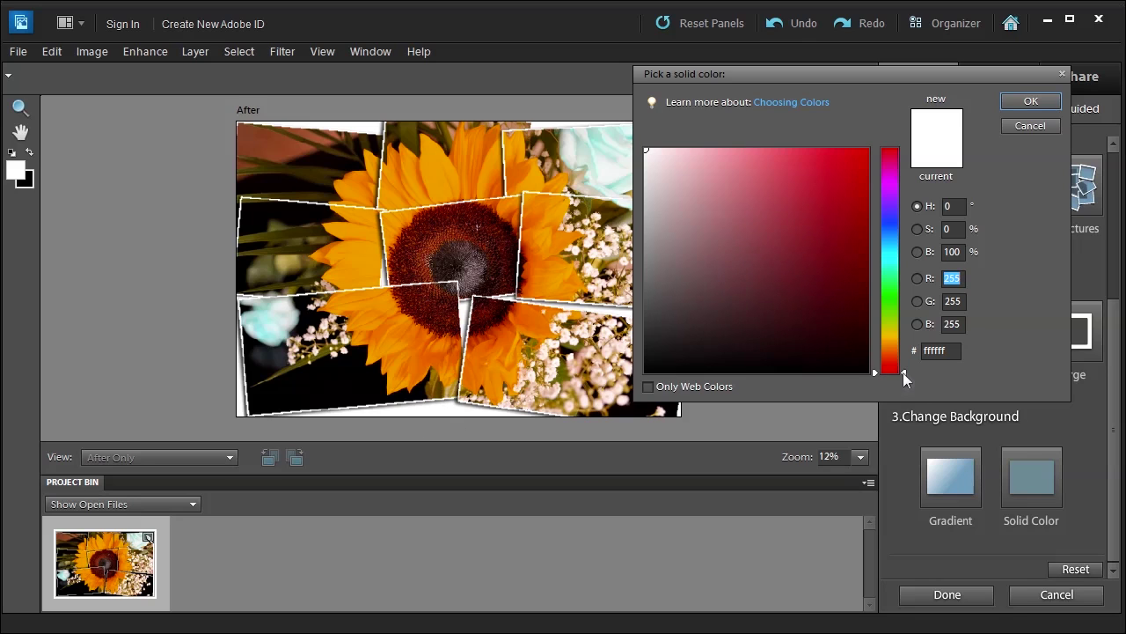
pyautogui.moveTo(905, 376)
pyautogui.mouseDown()
pyautogui.moveTo(898, 176)
pyautogui.moveTo(898, 368)
pyautogui.mouseUp()
pyautogui.click(917, 229)
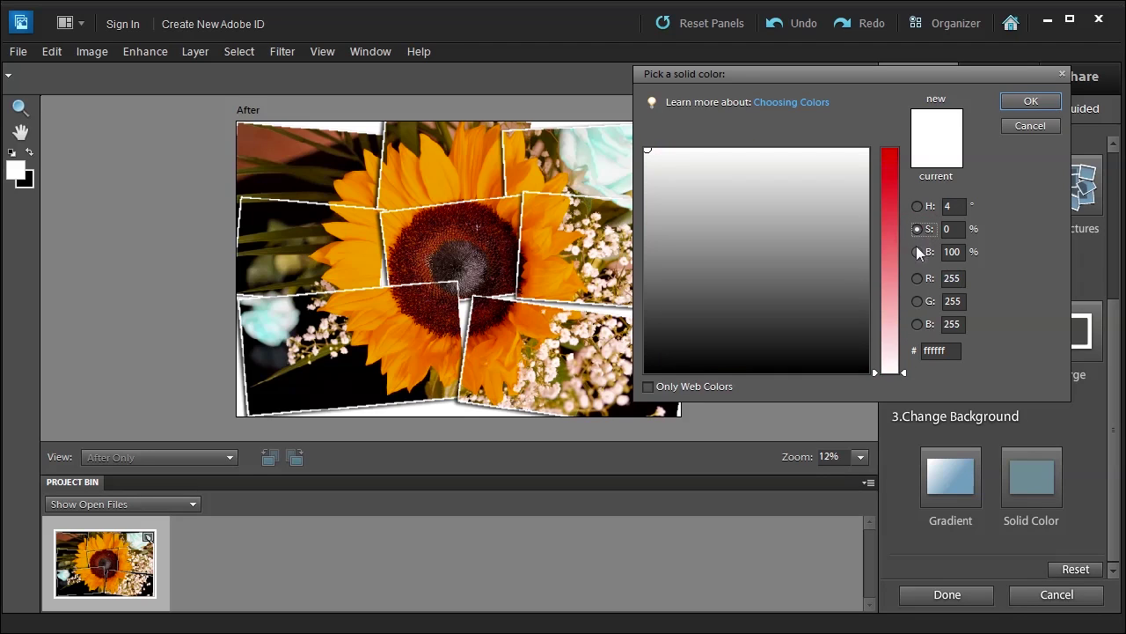
pyautogui.click(917, 253)
pyautogui.click(917, 206)
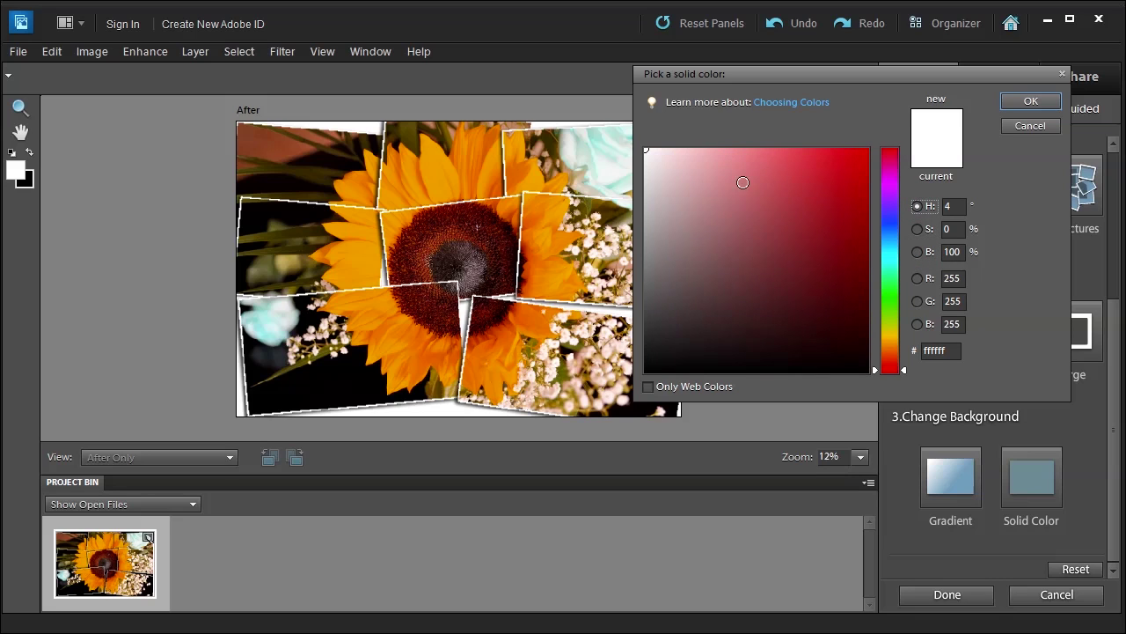
# Step: Try red and pale pink, then sample olive (5b5913) from the photo as the background colour
pyautogui.click(812, 202)
pyautogui.click(775, 287)
pyautogui.moveTo(775, 288); pyautogui.dragTo(788, 209)
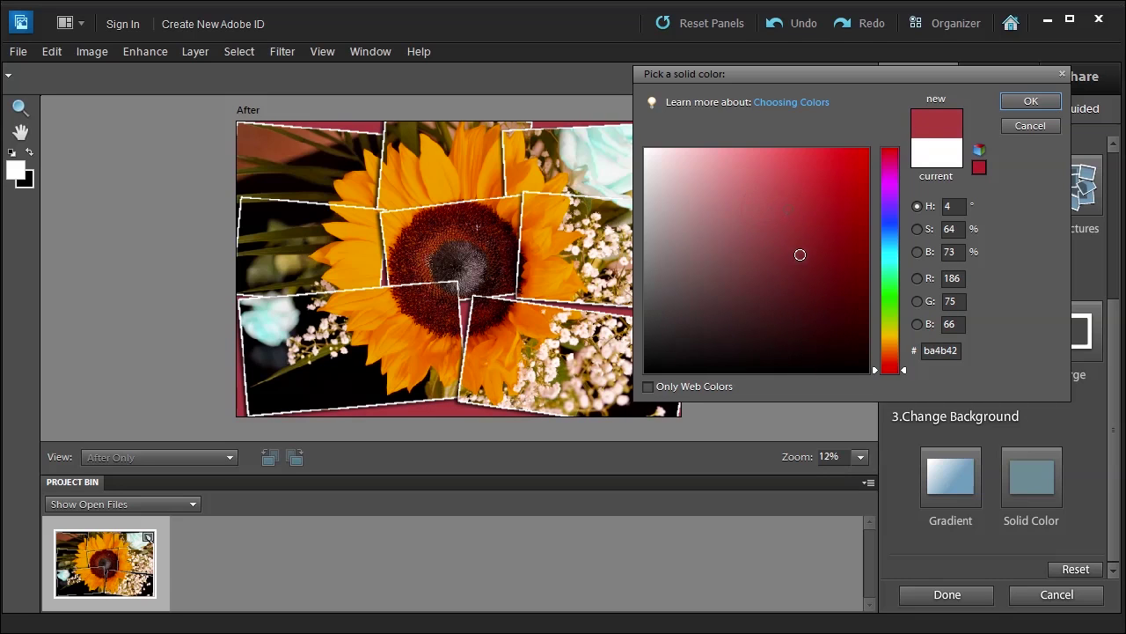
pyautogui.click(730, 177)
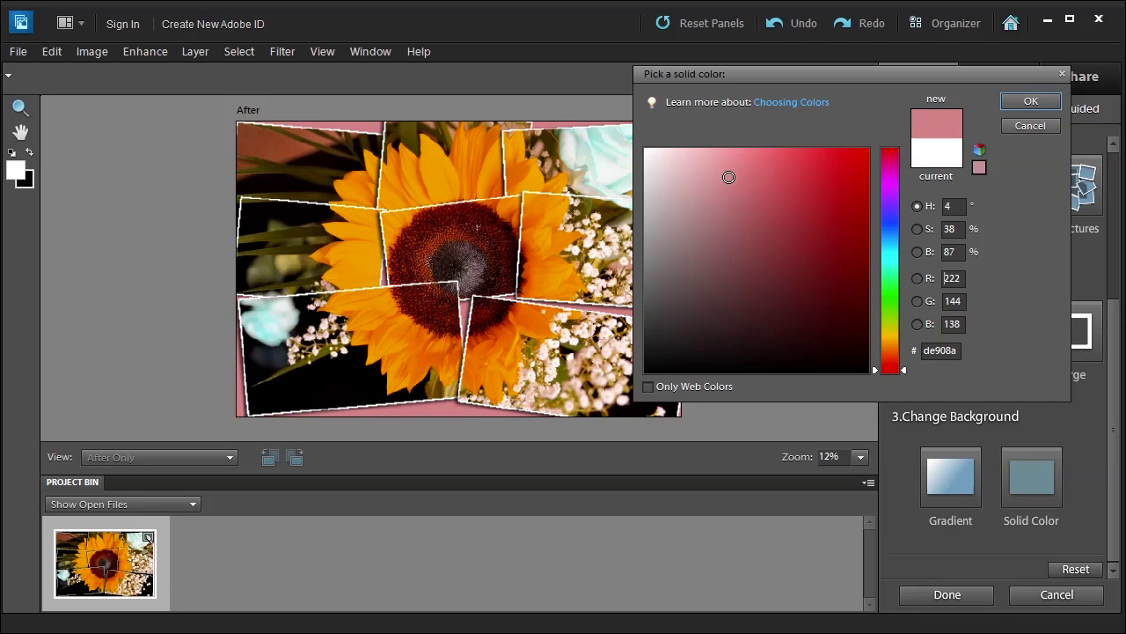
pyautogui.moveTo(755, 74); pyautogui.dragTo(826, 68)
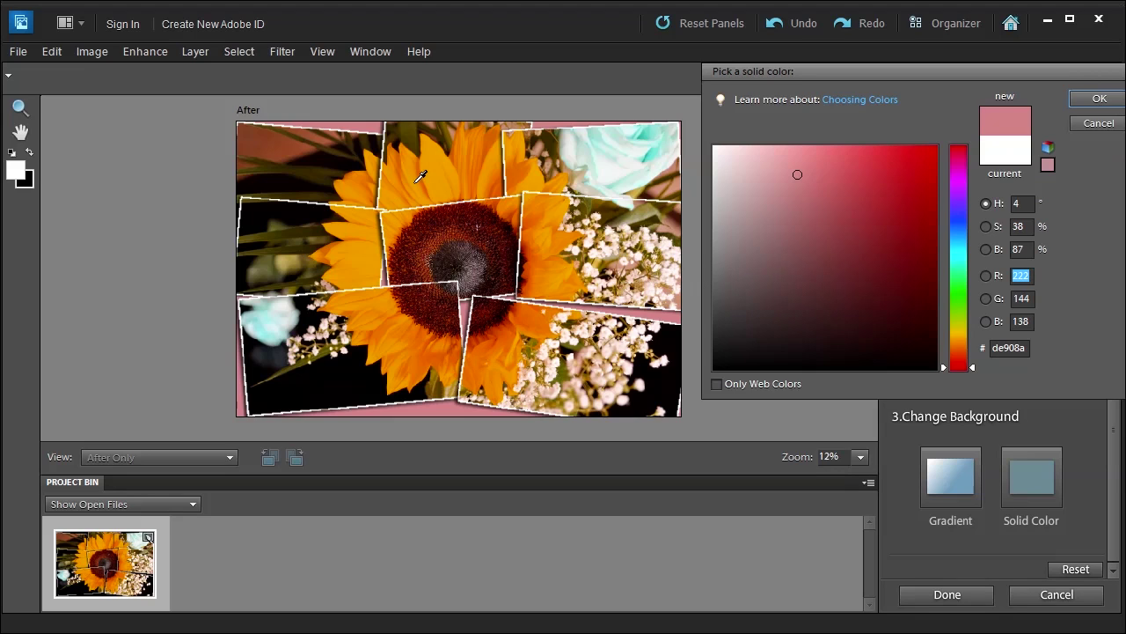
pyautogui.click(420, 130)
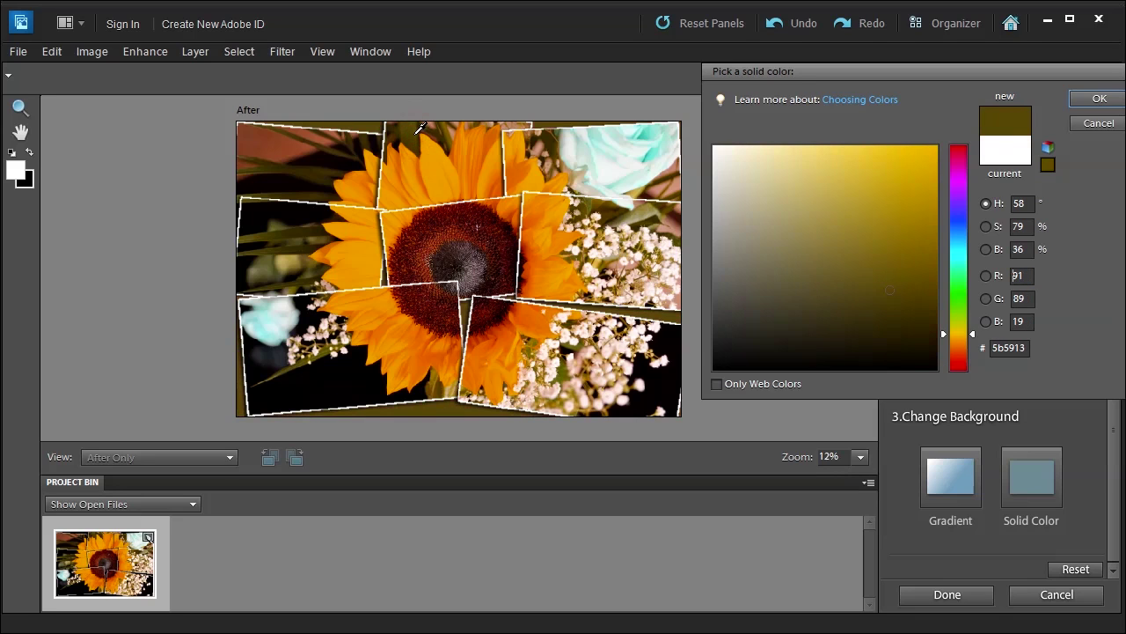
pyautogui.click(1091, 101)
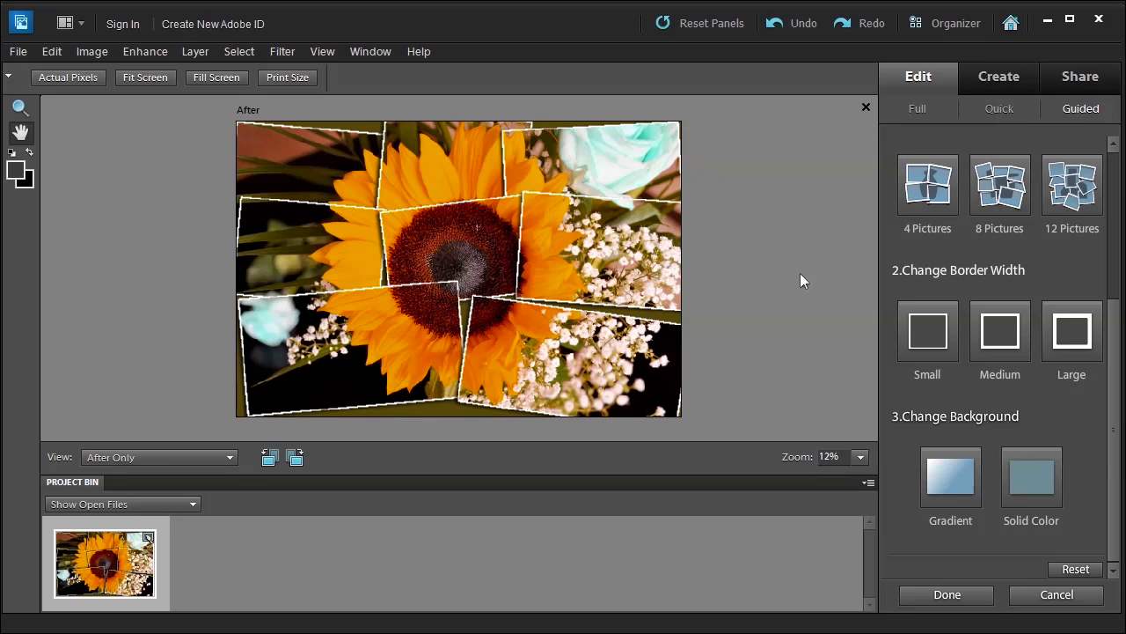
# Step: Cancel the Picture Stack and start the Pop Art guided edit
pyautogui.click(1045, 595)
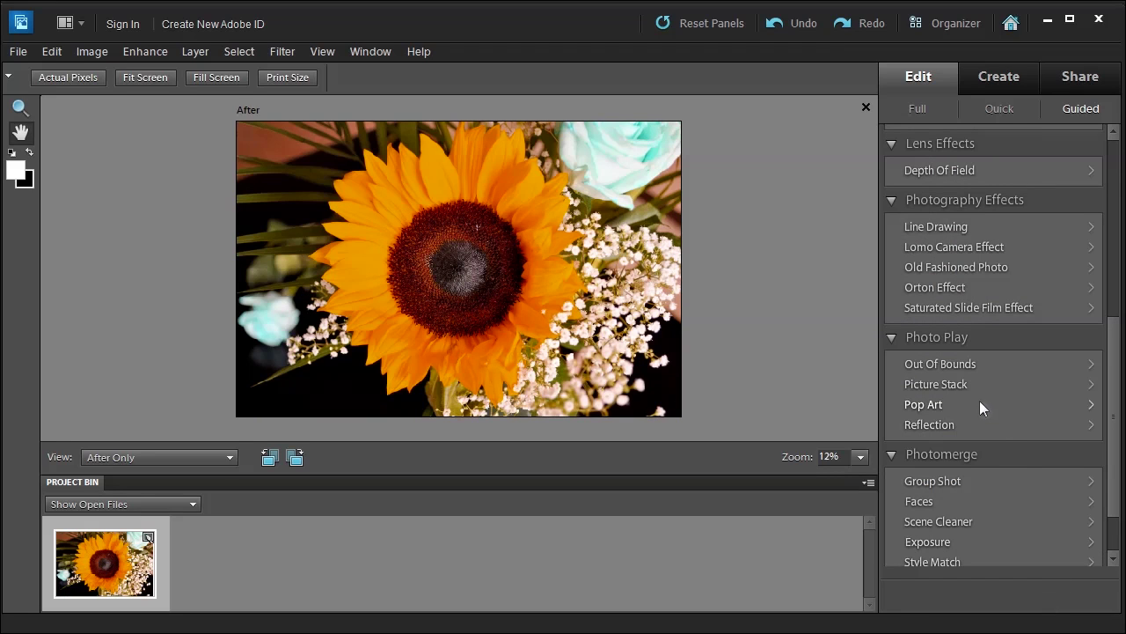
pyautogui.click(922, 406)
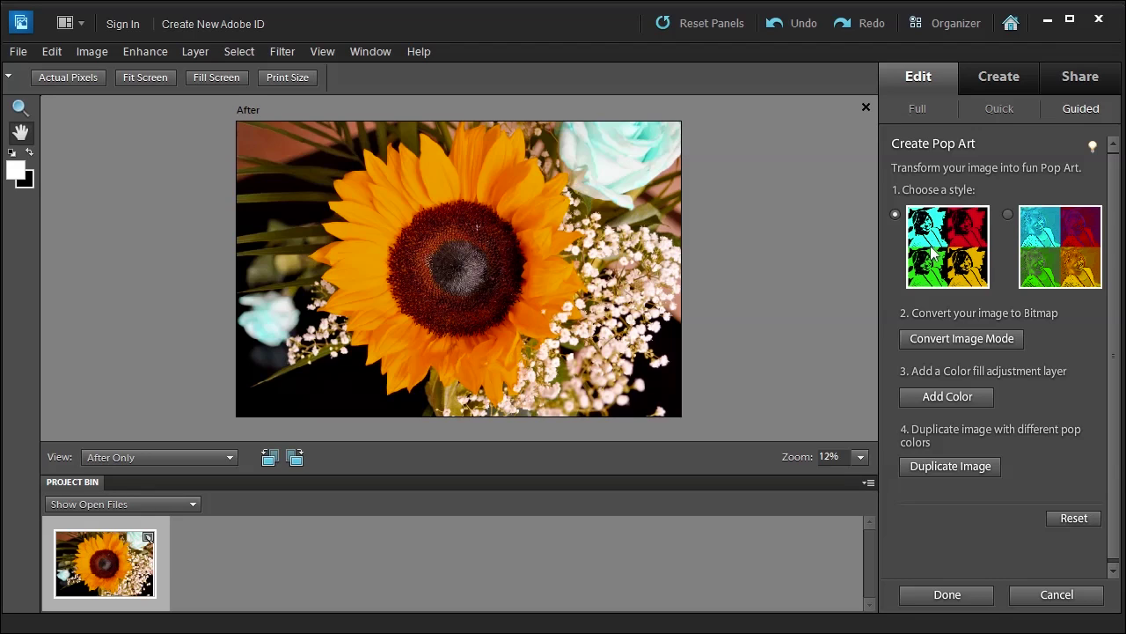
# Step: Convert the photo to a black bitmap, fill it with cyan, and duplicate it in yellow
pyautogui.click(931, 341)
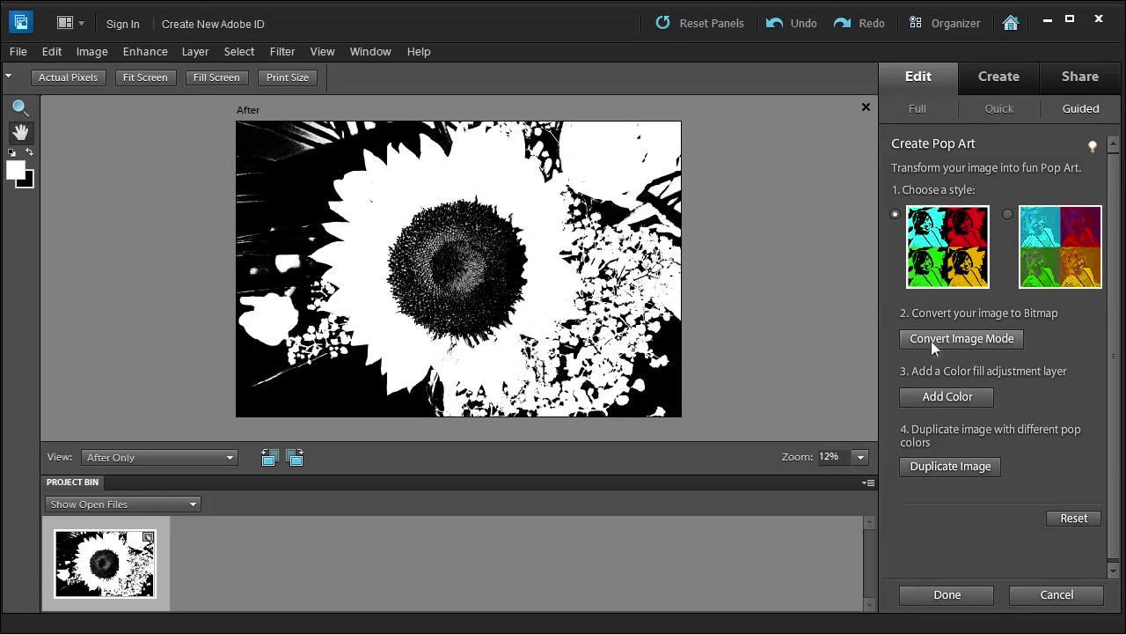
pyautogui.click(932, 399)
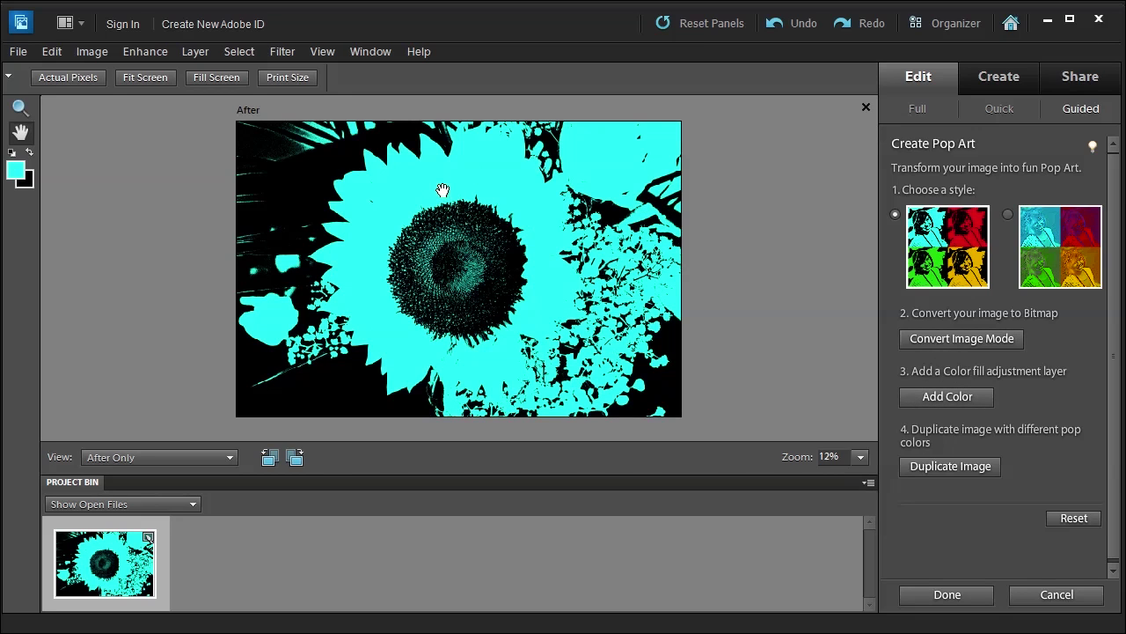
pyautogui.click(948, 466)
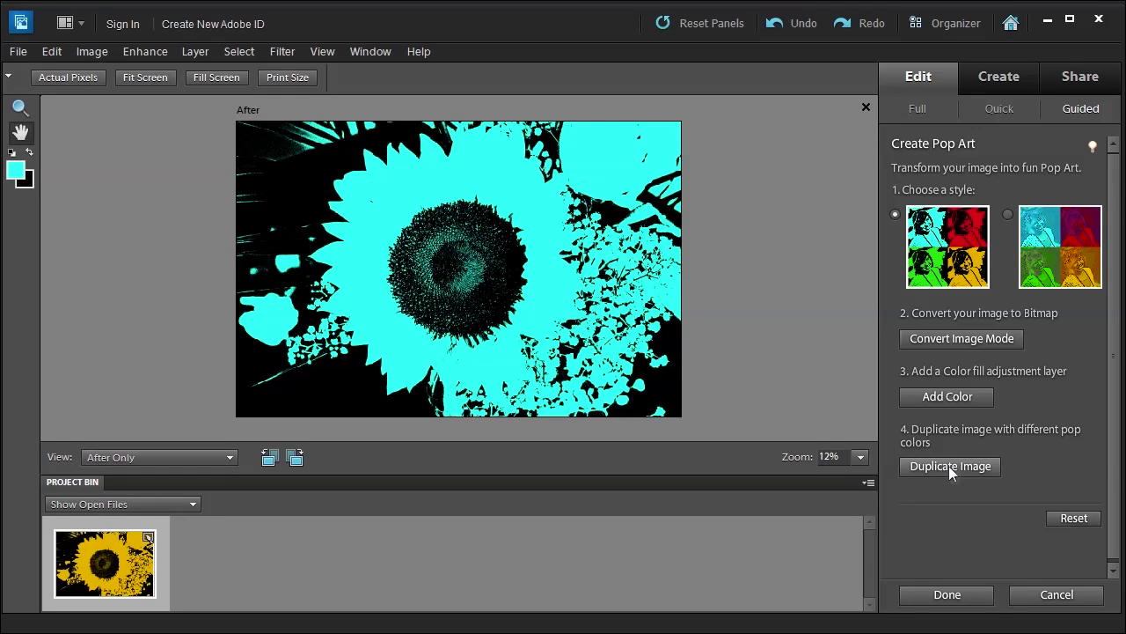